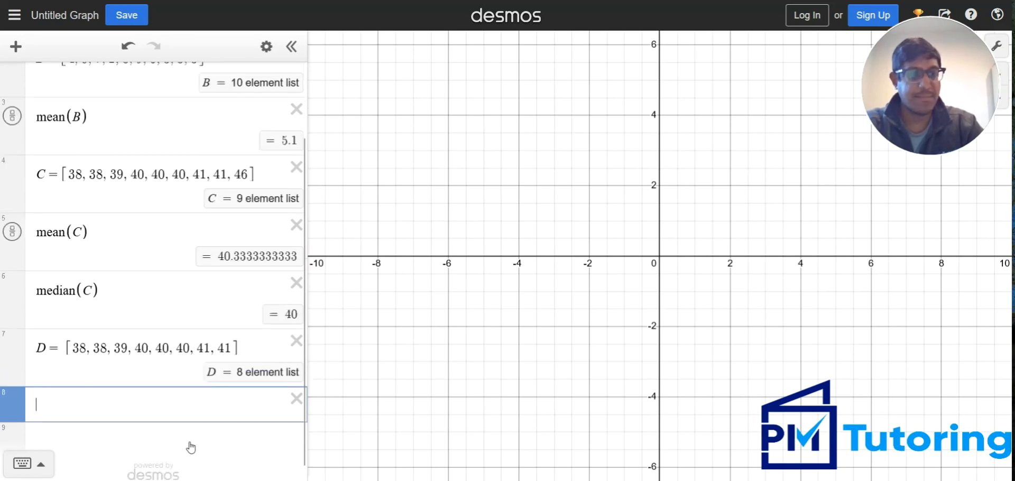
- Calculate the mean and the median of list D on two new expression lines
{"action": "type", "text": "mean(D)"}
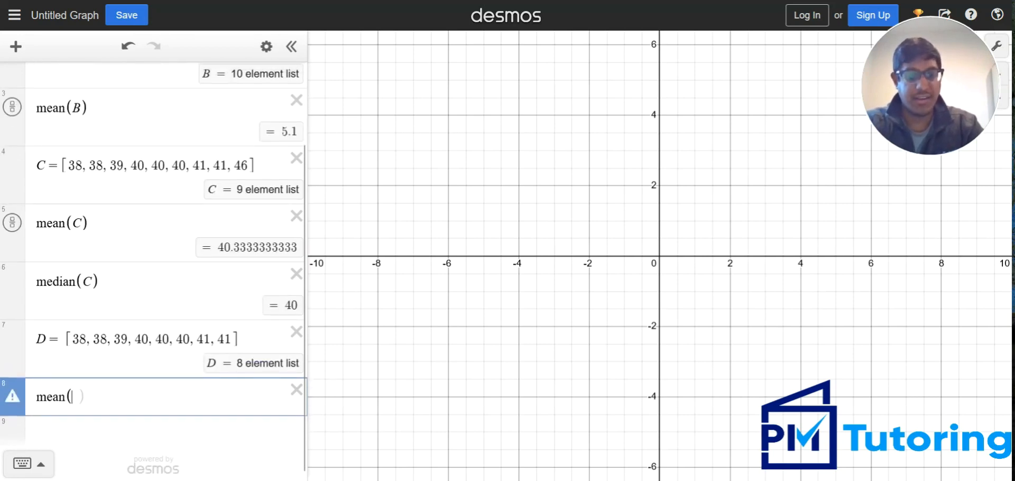
{"action": "left_click", "coordinate": [202, 457]}
{"action": "type", "text": "median(D"}
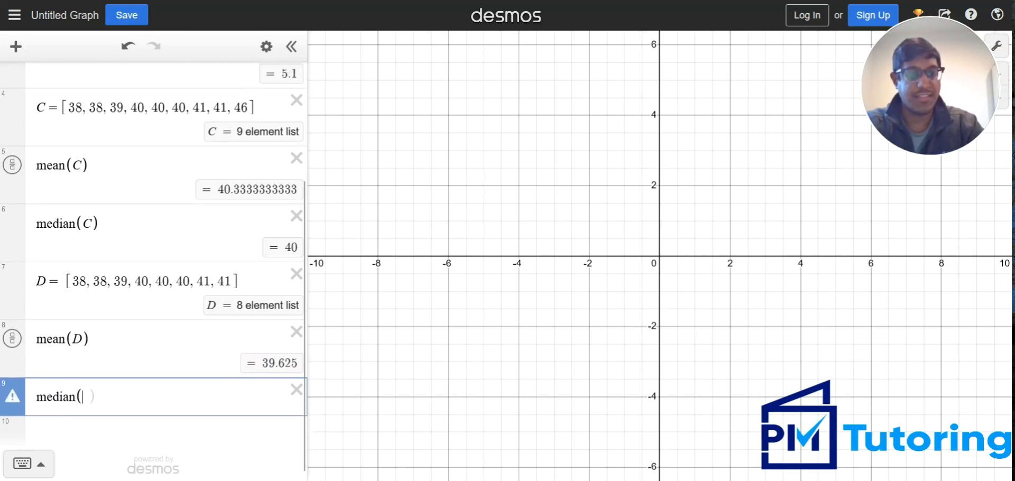
{"action": "type", "text": ")"}
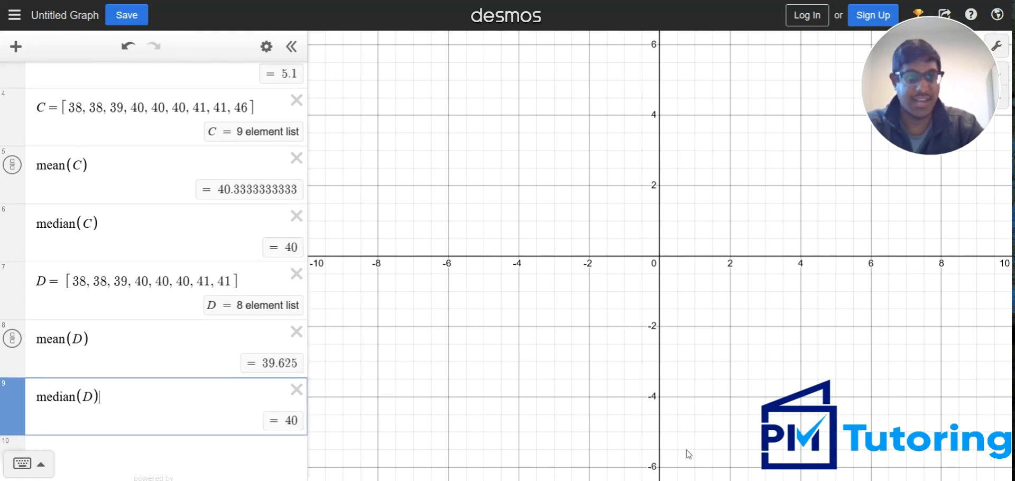
- Switch to the PowerPoint deck and open slide 23 with the children's heights problem
{"action": "mouse_move", "coordinate": [709, 480]}
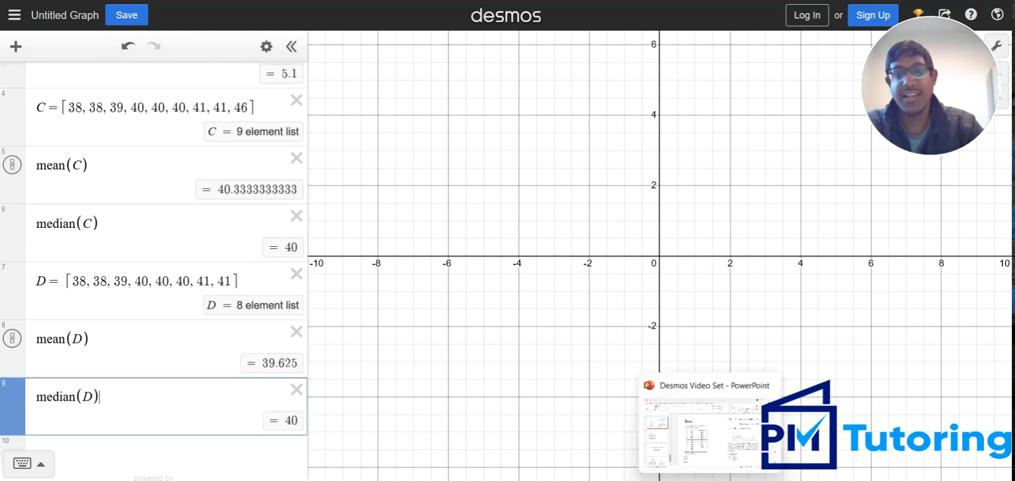
{"action": "left_click", "coordinate": [723, 449]}
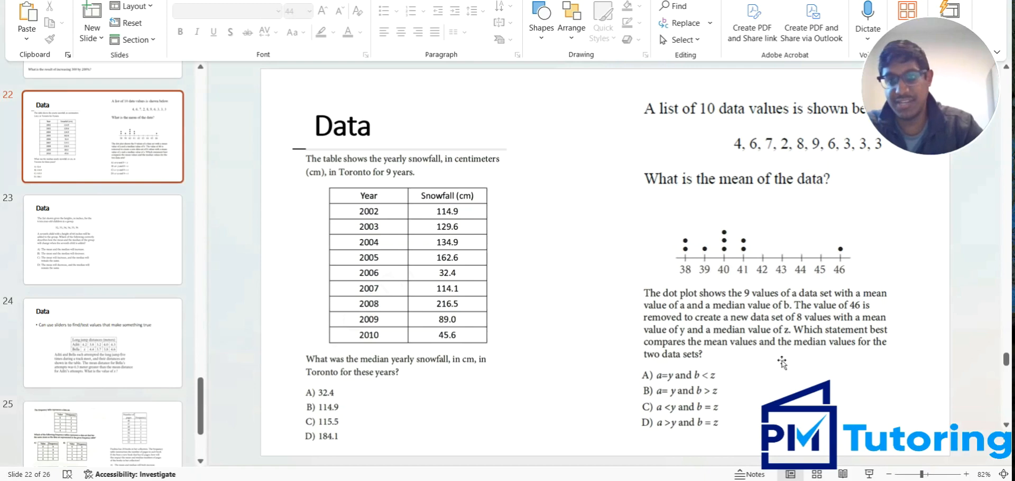
{"action": "left_click", "coordinate": [130, 266]}
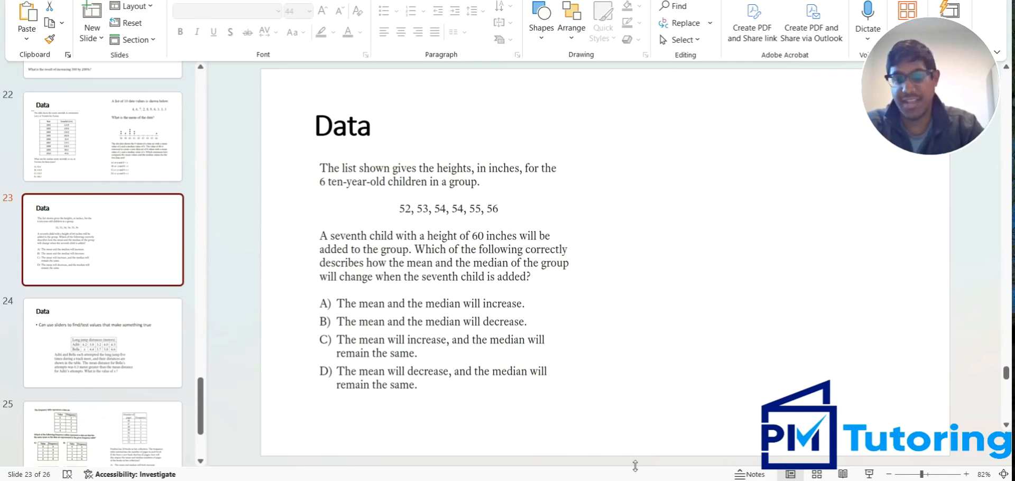
- Switch to Desmos and calculate the mean of the heights list A below its definition
{"action": "left_click", "coordinate": [653, 480]}
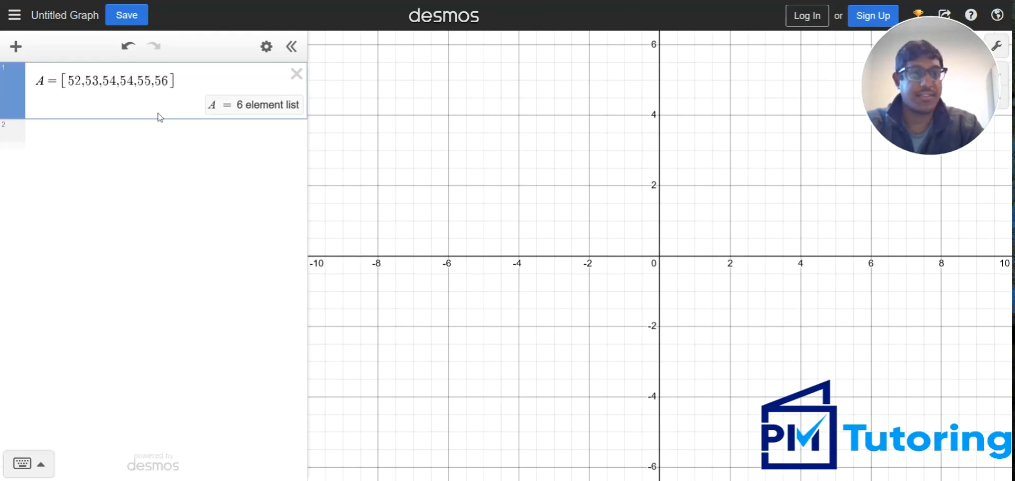
{"action": "left_click", "coordinate": [133, 143]}
{"action": "type", "text": "mean"}
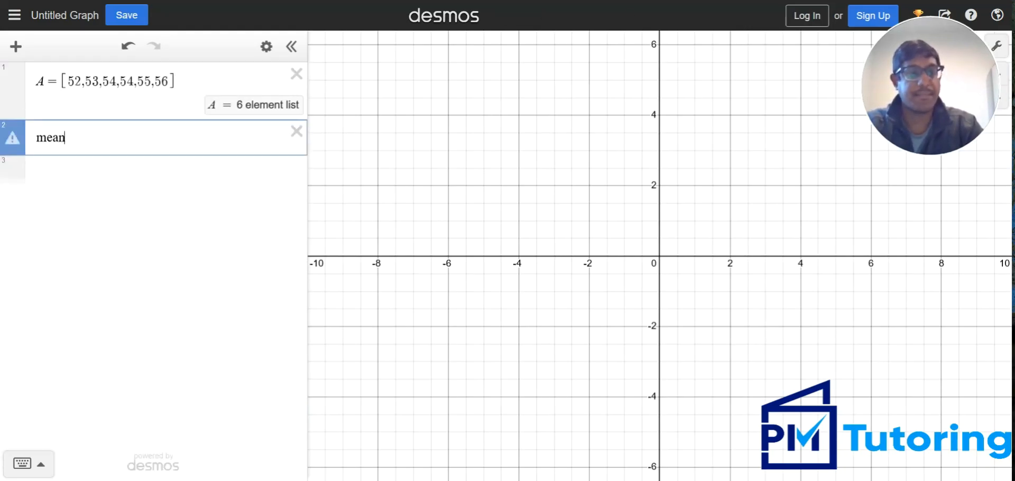
{"action": "type", "text": "(A)"}
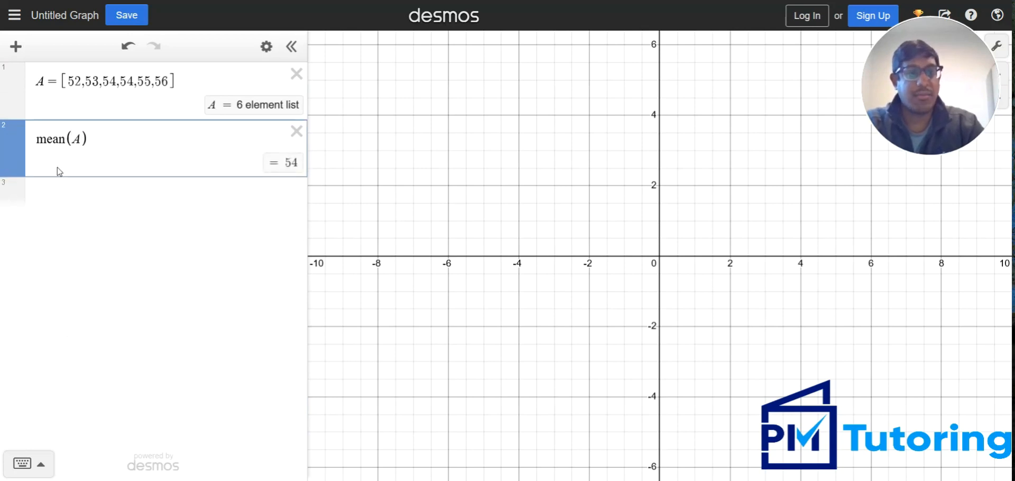
{"action": "left_click", "coordinate": [51, 191]}
{"action": "type", "text": "med"}
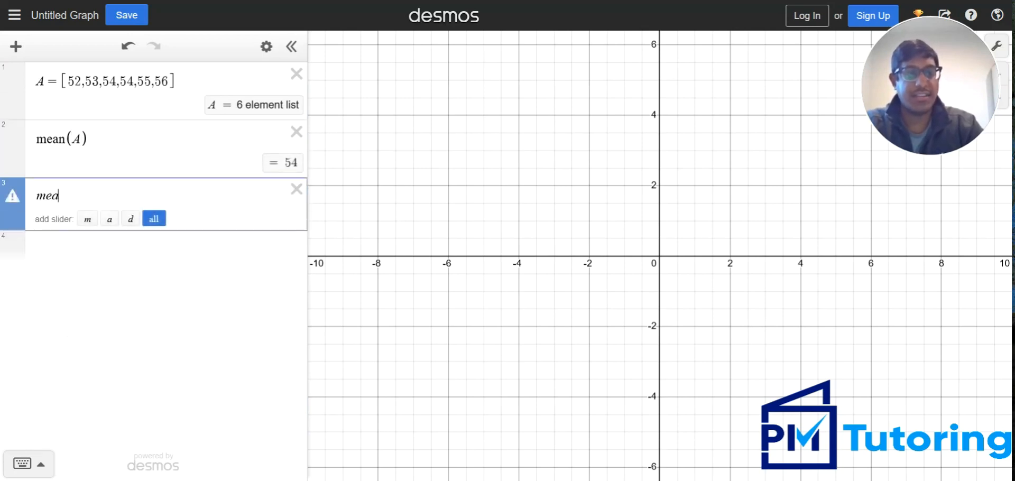
{"action": "type", "text": "ian)"}
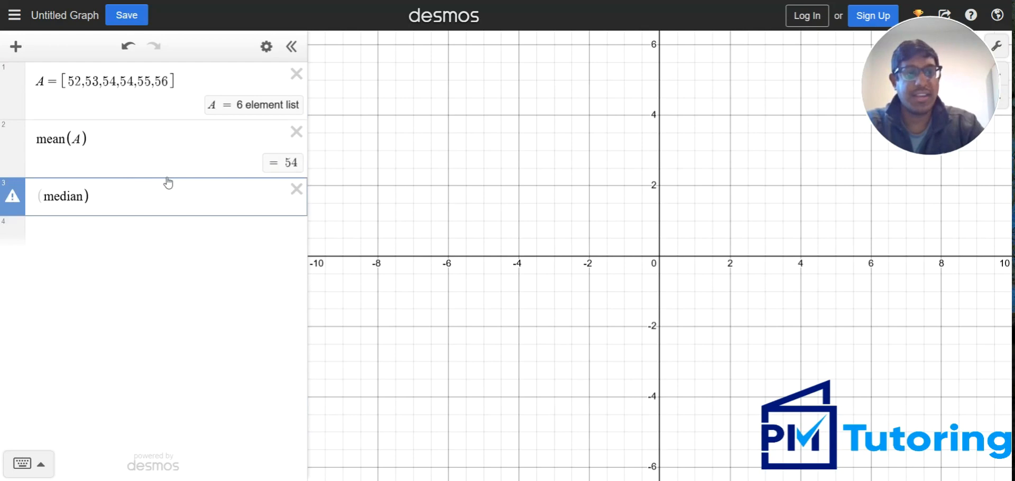
{"action": "key", "text": "BackSpace"}
{"action": "key", "text": "BackSpace"}
{"action": "key", "text": "BackSpace"}
{"action": "key", "text": "BackSpace"}
{"action": "key", "text": "BackSpace"}
{"action": "key", "text": "BackSpace"}
{"action": "key", "text": "BackSpace"}
{"action": "key", "text": "BackSpace"}
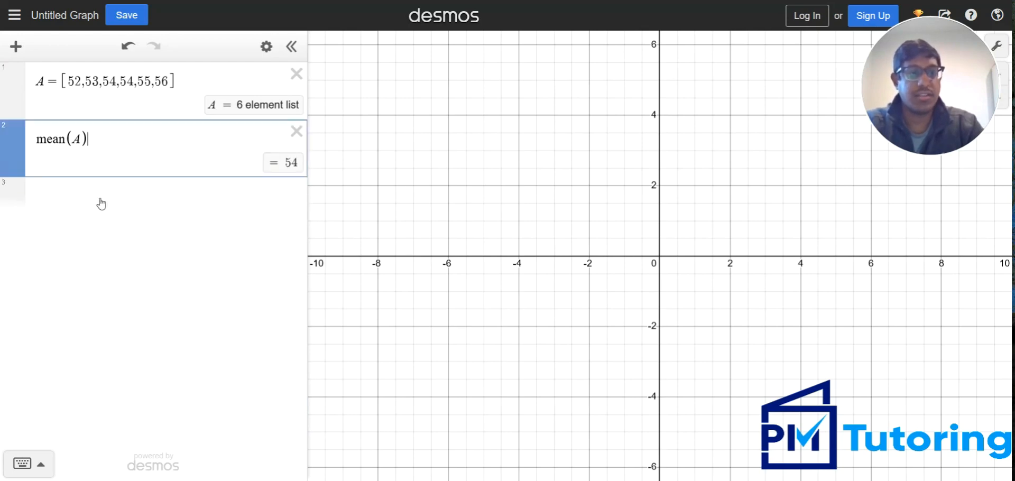
{"action": "type", "text": "a"}
{"action": "key", "text": "BackSpace"}
- Calculate the median of list A on the line below its mean
{"action": "left_click", "coordinate": [82, 191]}
{"action": "type", "text": "m"}
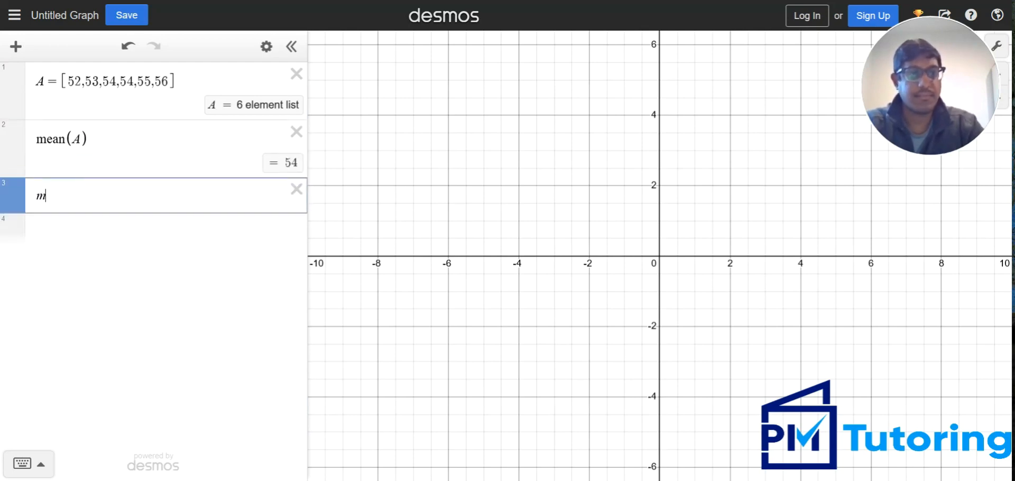
{"action": "type", "text": "edian(A)"}
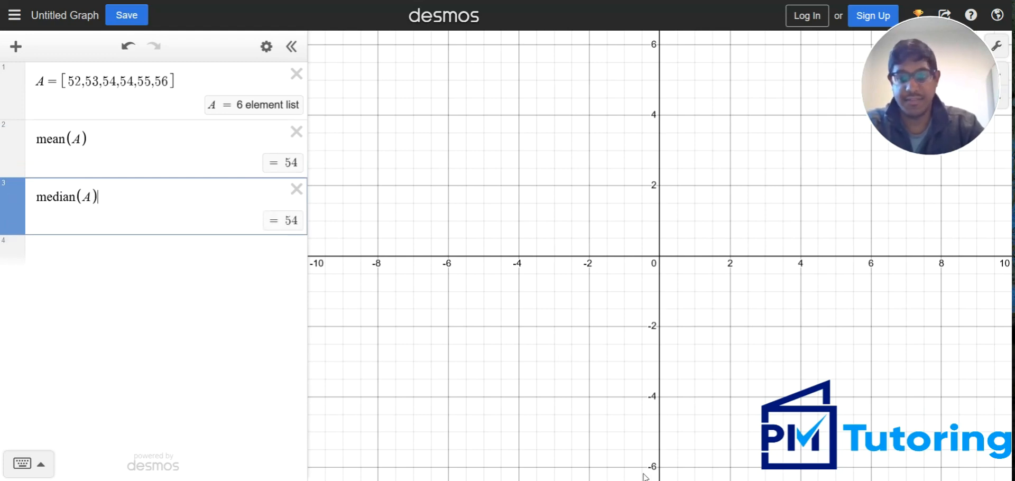
- Recheck the heights problem in PowerPoint, return to Desmos and append 60 to the end of list A
{"action": "key", "text": "alt+Tab"}
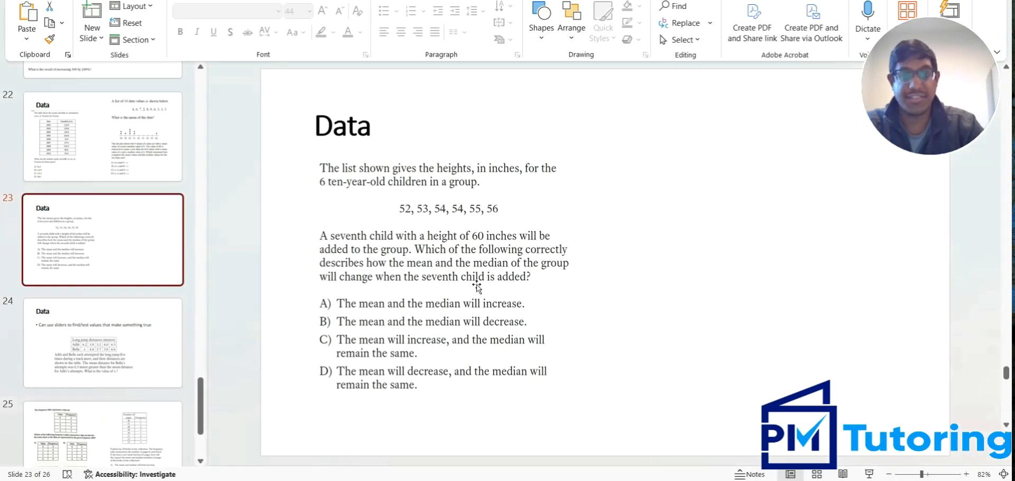
{"action": "key", "text": "alt+Tab"}
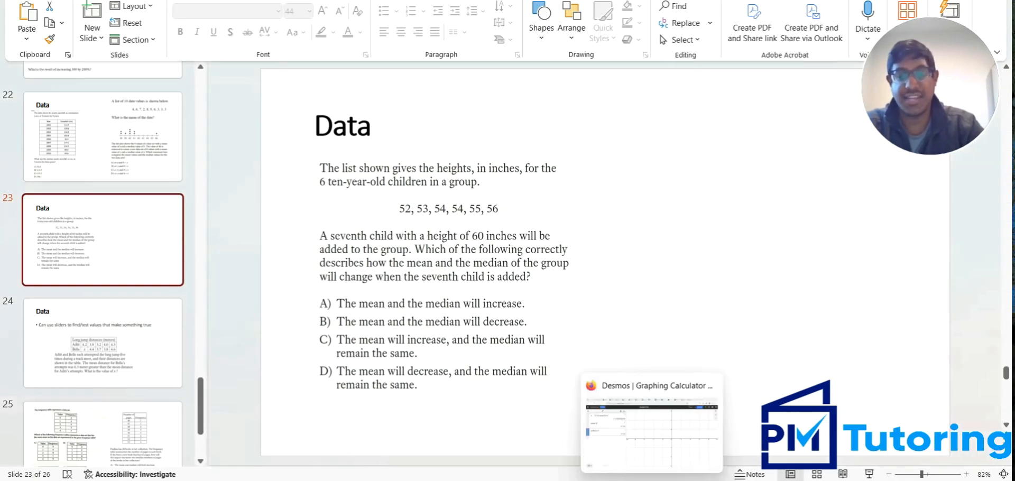
{"action": "left_click", "coordinate": [169, 79]}
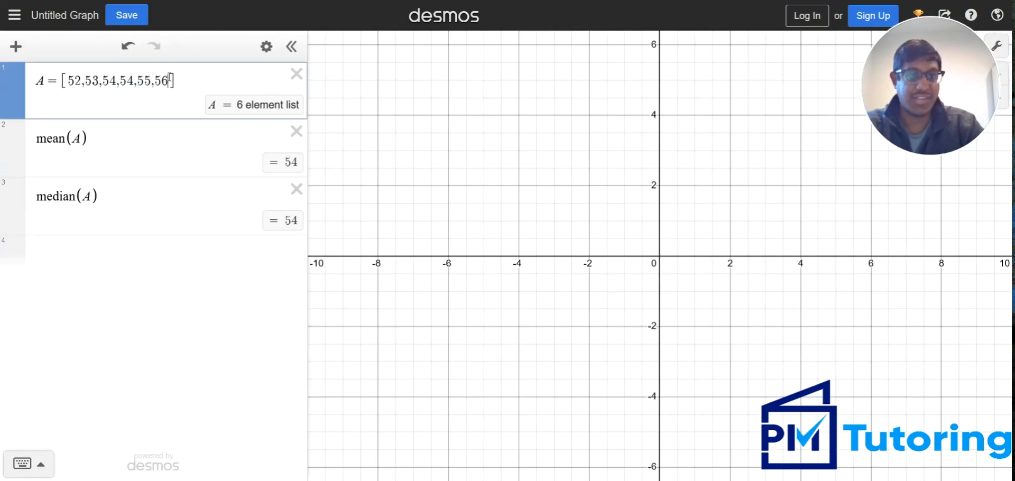
{"action": "type", "text": ",60"}
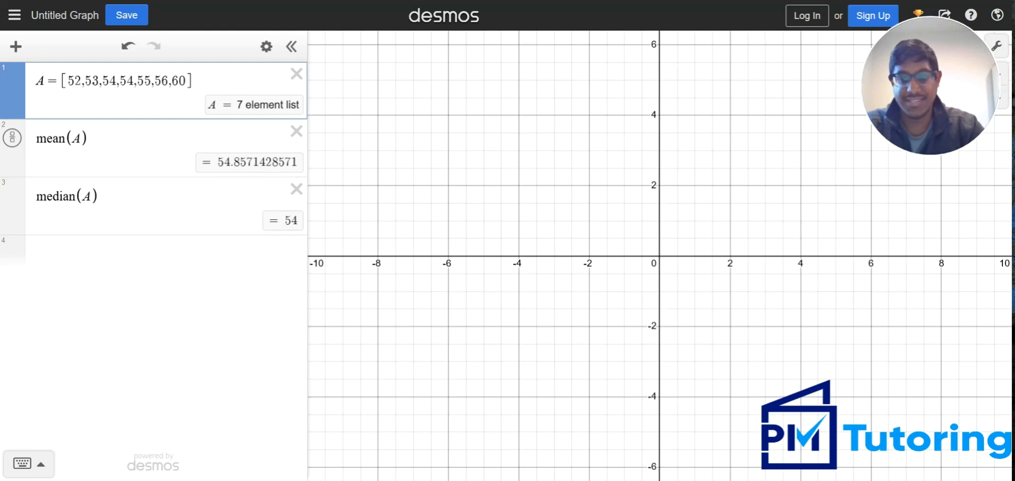
- Open slide 24 in PowerPoint and compare its long jump problem with lists A and B in Desmos
{"action": "left_click", "coordinate": [730, 430]}
{"action": "left_click", "coordinate": [138, 359]}
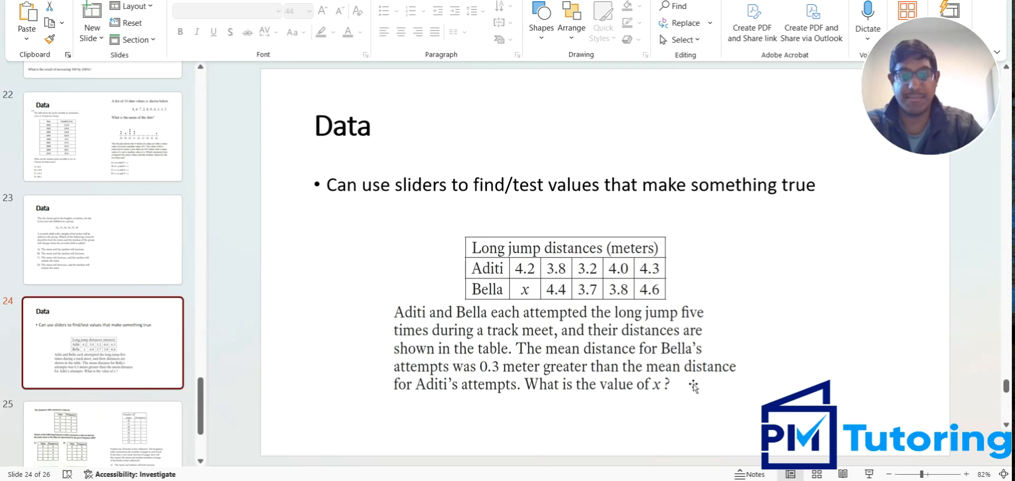
{"action": "mouse_move", "coordinate": [651, 479]}
{"action": "left_click", "coordinate": [651, 428]}
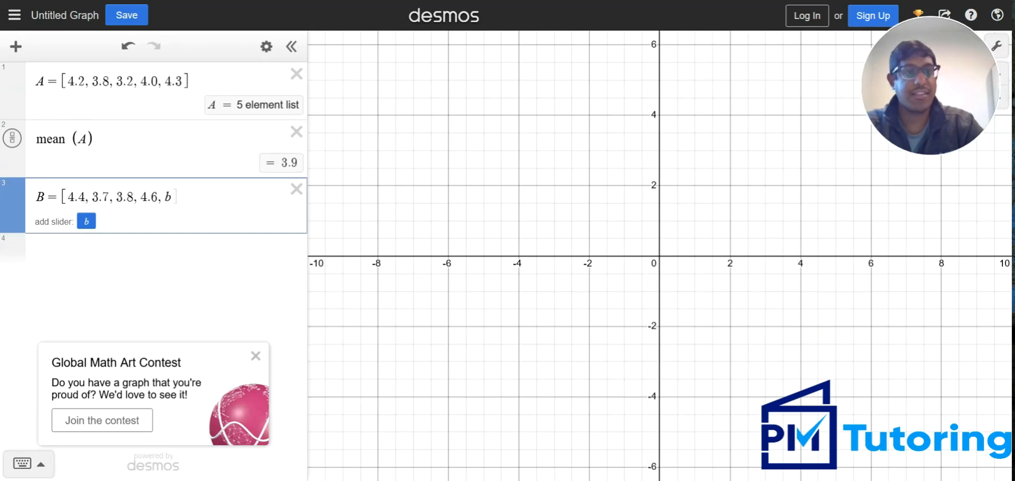
{"action": "mouse_move", "coordinate": [651, 480]}
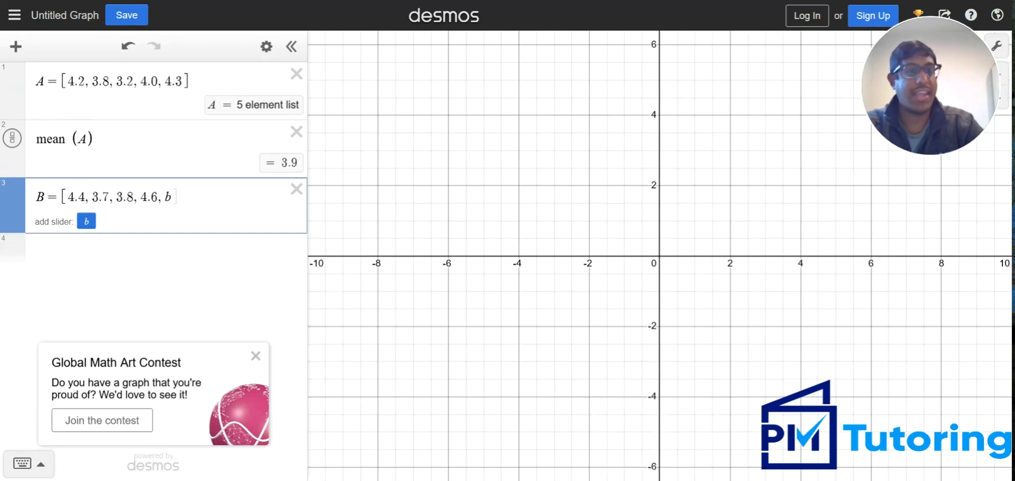
{"action": "left_click", "coordinate": [710, 478]}
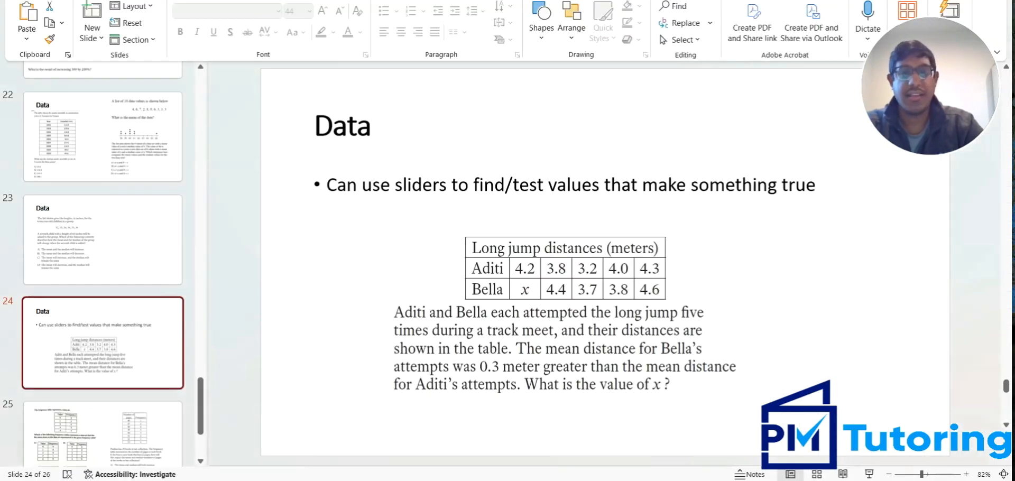
{"action": "left_click", "coordinate": [711, 480]}
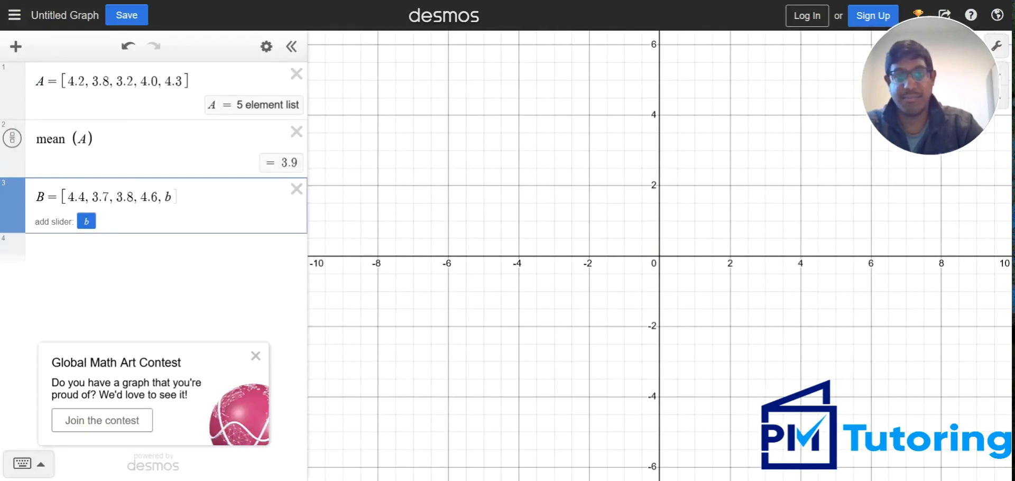
{"action": "left_click", "coordinate": [710, 480]}
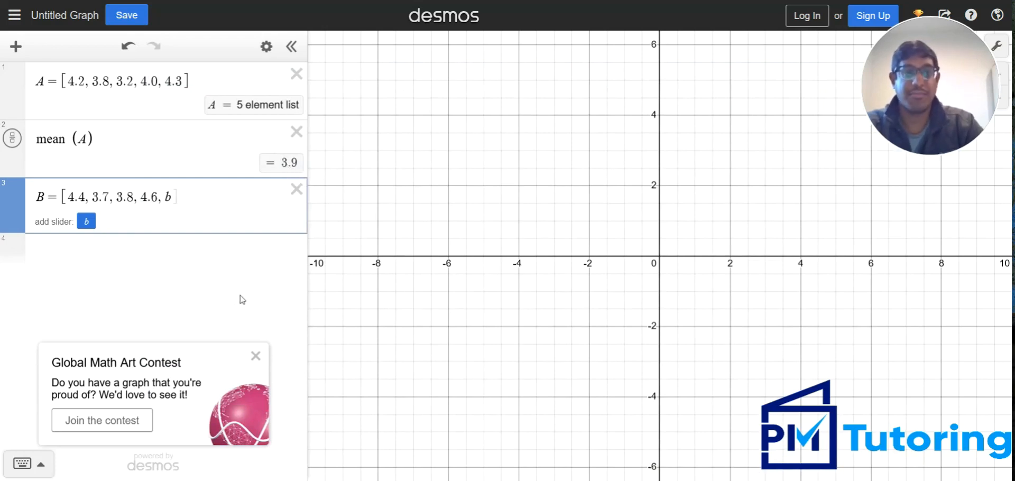
- Leave an empty line below list B in Desmos and calculate 3.9 + .3 on the next one
{"action": "left_click", "coordinate": [112, 249]}
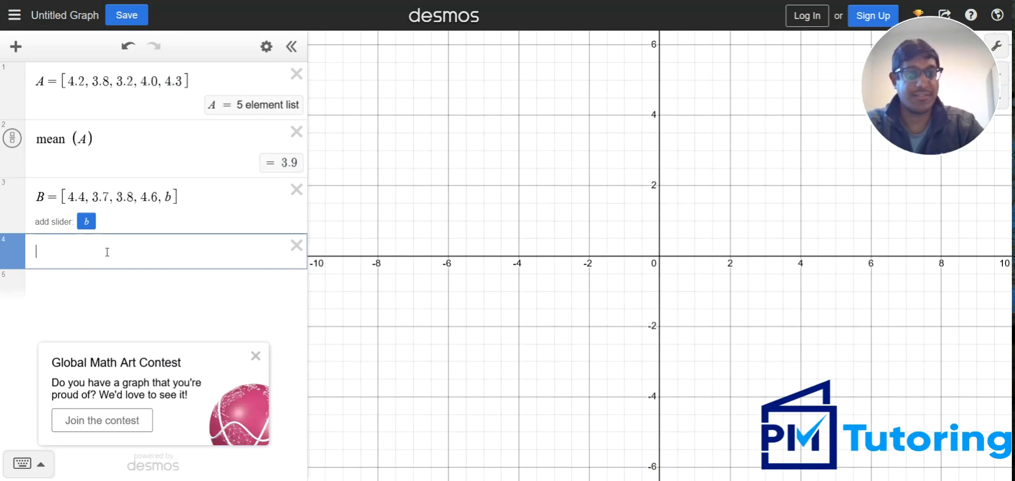
{"action": "left_click", "coordinate": [80, 281]}
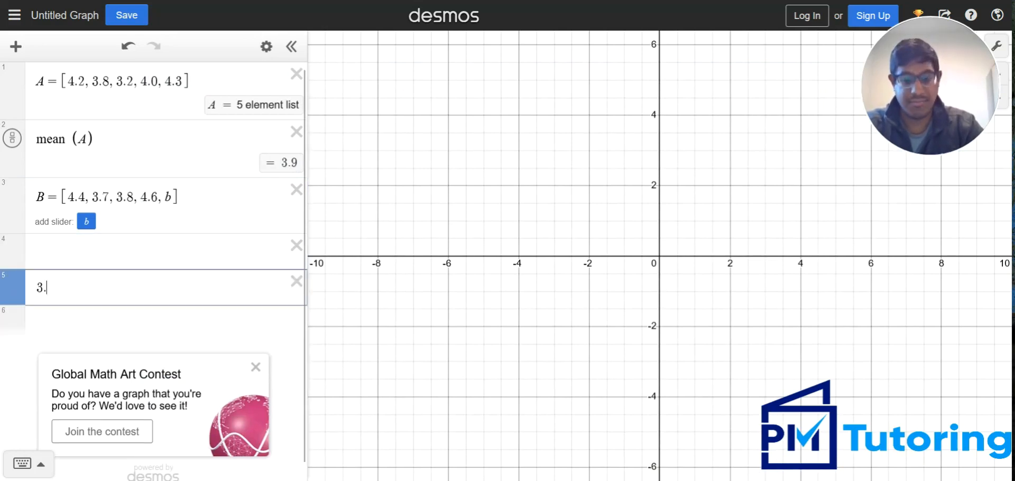
{"action": "type", "text": "3.9 + .3"}
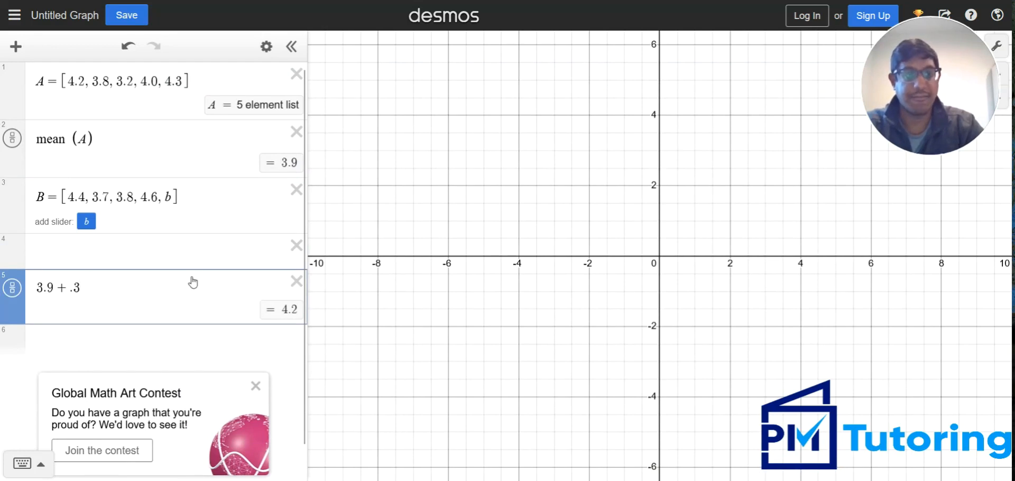
- Reread the long jump problem in PowerPoint, return to Desmos and add a slider for b from list B
{"action": "left_click", "coordinate": [708, 477]}
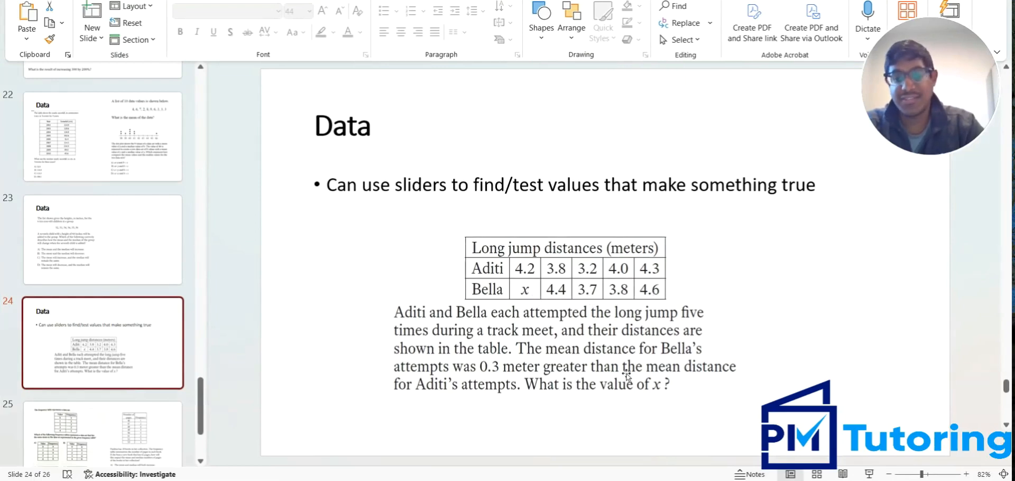
{"action": "left_click", "coordinate": [653, 480]}
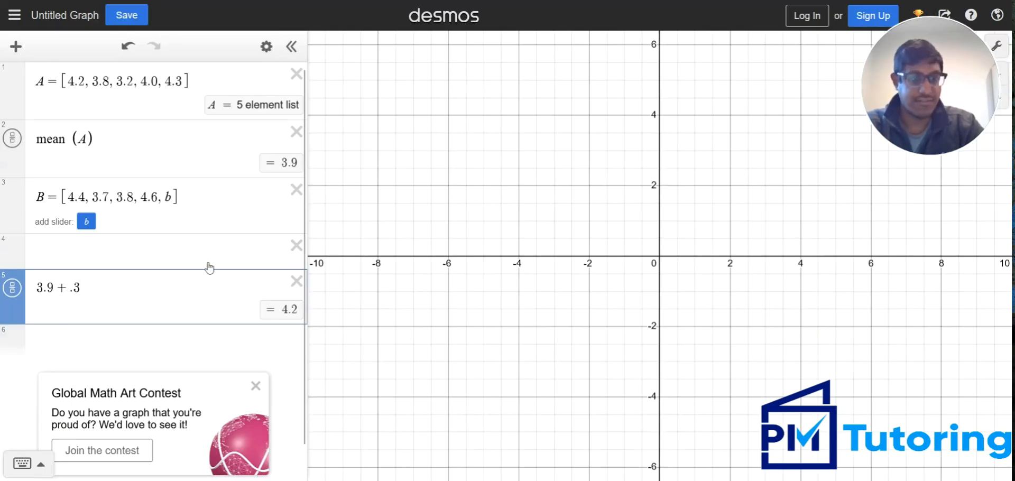
{"action": "left_click", "coordinate": [173, 196]}
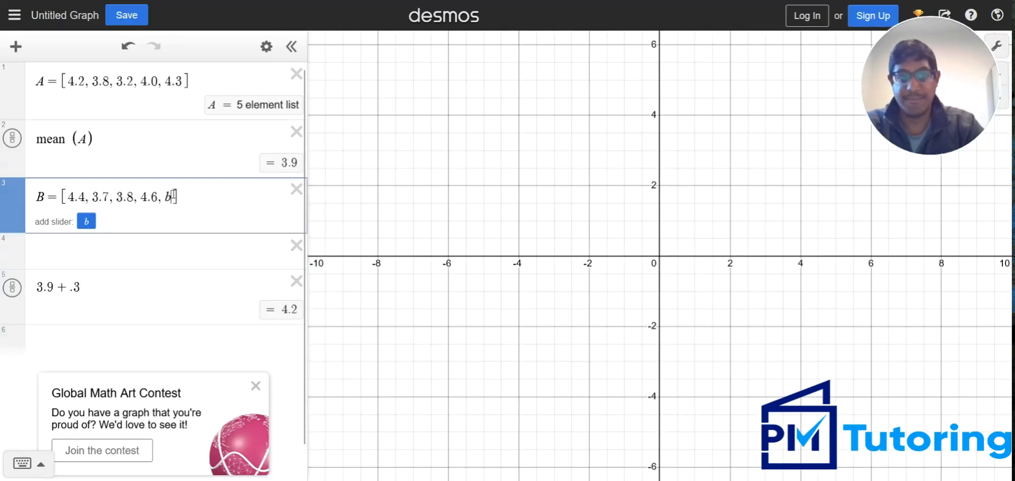
{"action": "left_click", "coordinate": [91, 225]}
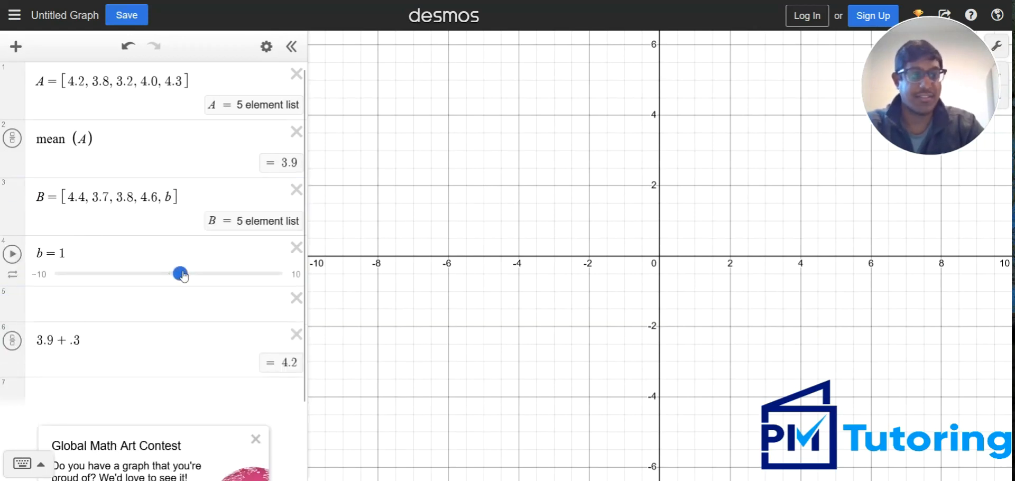
- Calculate mean(B) on the empty line below the slider and set b to 4.5
{"action": "left_click", "coordinate": [137, 303]}
{"action": "type", "text": "mean(B)"}
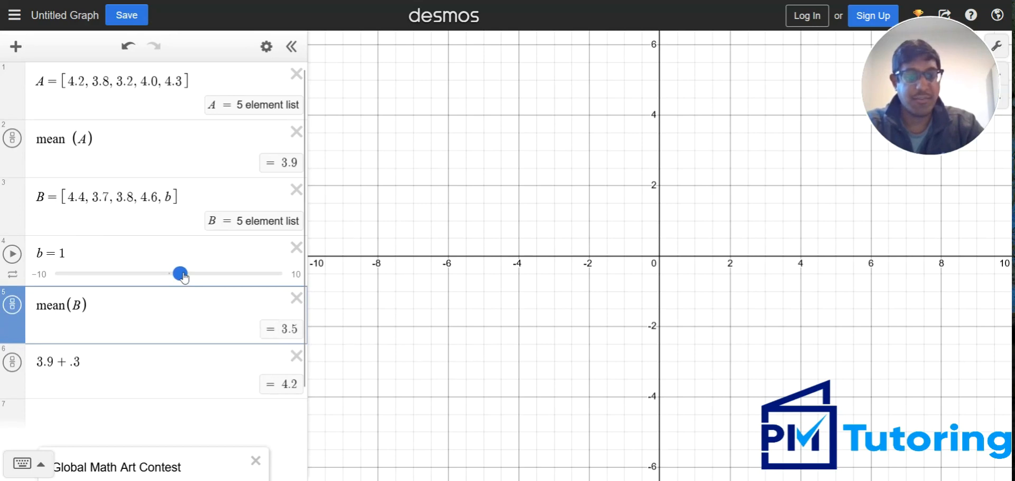
{"action": "left_click_drag", "start_coordinate": [183, 276], "coordinate": [224, 278]}
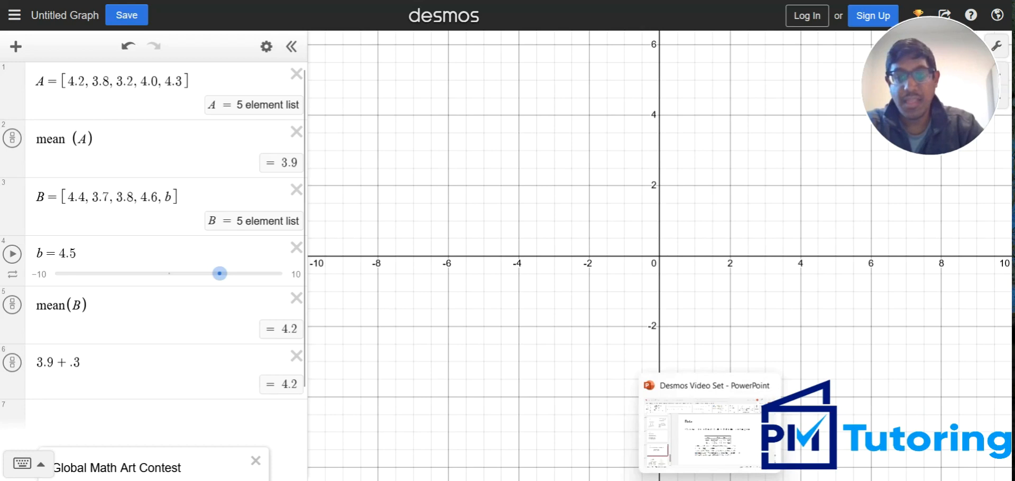
- Switch to PowerPoint, open slide 25 and examine the two frequency table problems
{"action": "left_click", "coordinate": [730, 457]}
{"action": "left_click", "coordinate": [100, 431]}
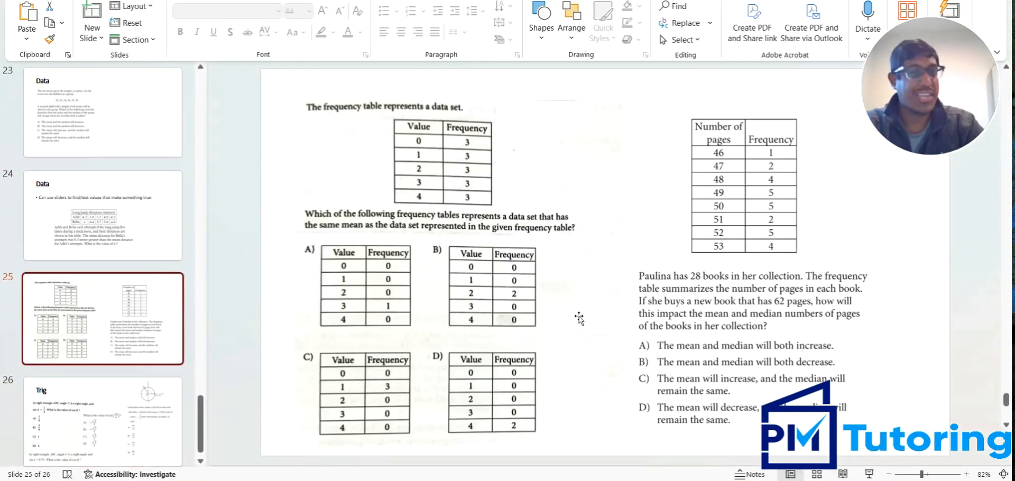
{"action": "left_click", "coordinate": [481, 155]}
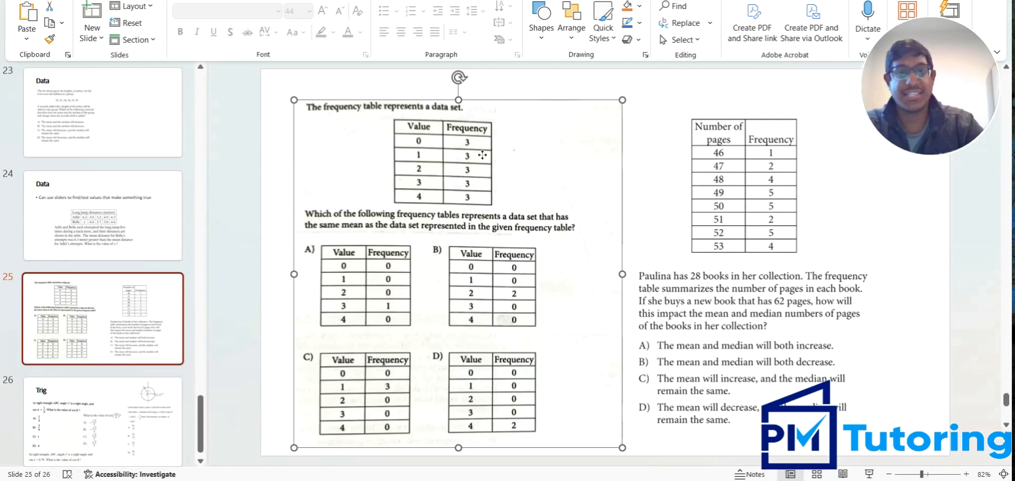
{"action": "left_click", "coordinate": [711, 131]}
{"action": "left_click", "coordinate": [564, 137]}
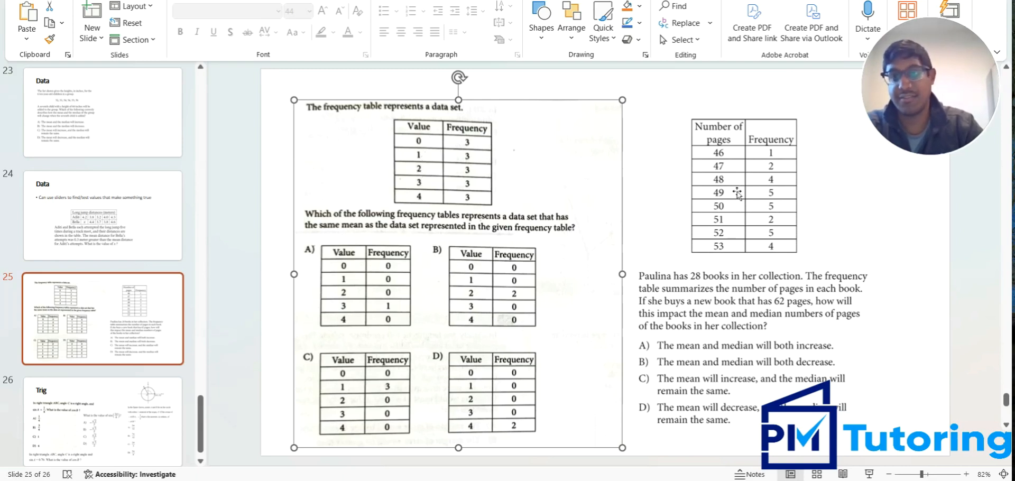
{"action": "left_click", "coordinate": [787, 158]}
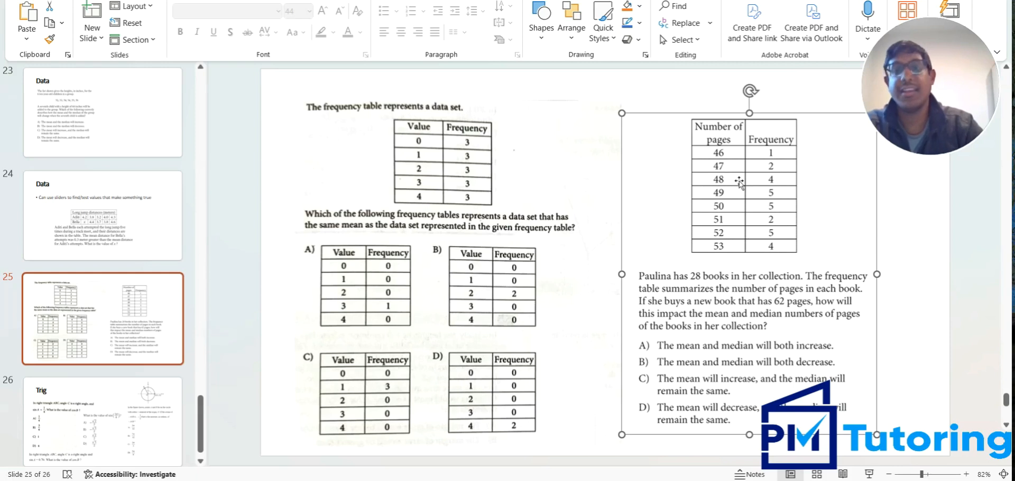
{"action": "left_click", "coordinate": [923, 213]}
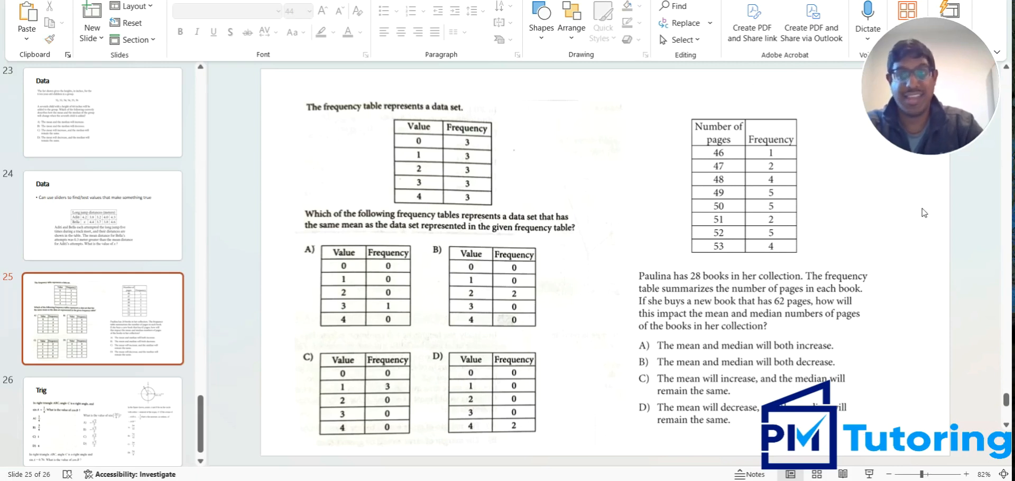